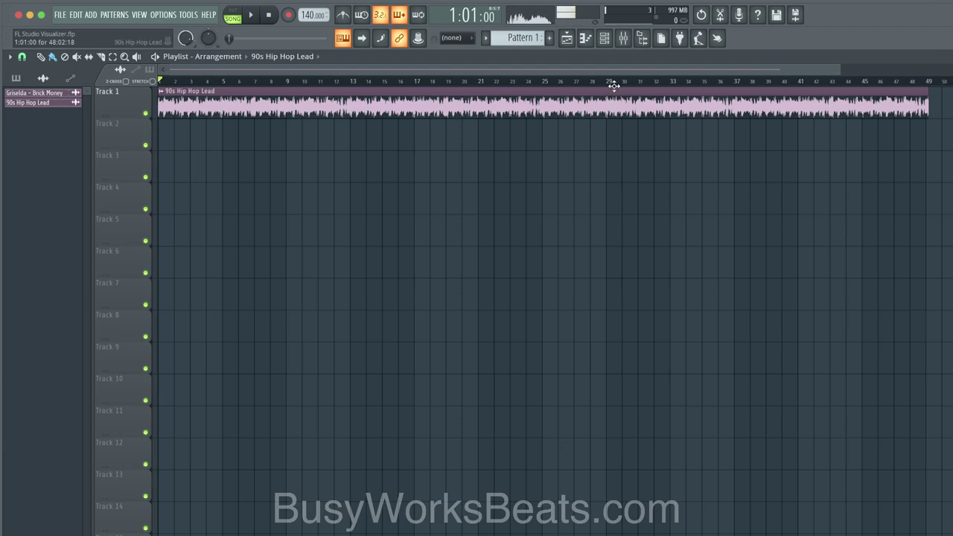
Open the mixer and load ZGameEditor Visualizer into the first effect slot of the Master track
{"action": "left_click", "coordinate": [623, 41]}
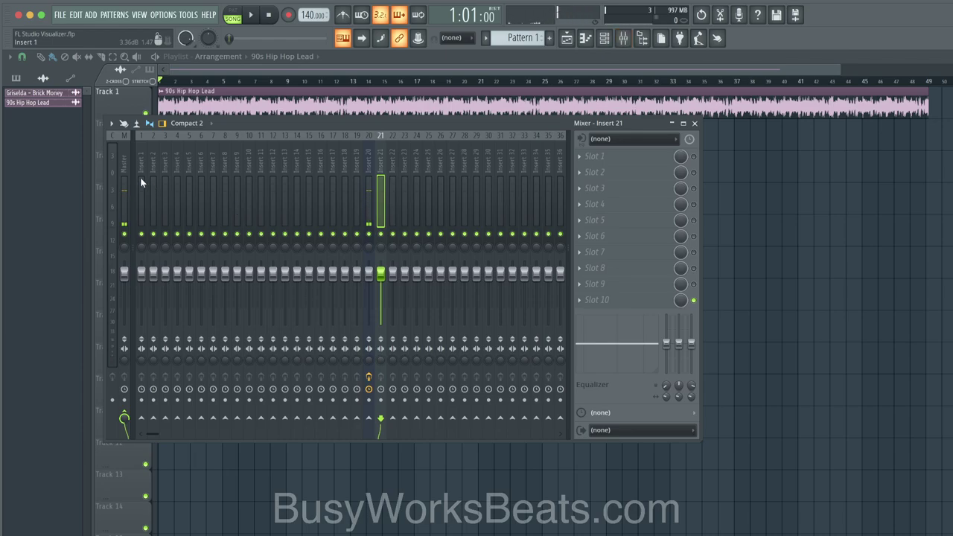
{"action": "left_click", "coordinate": [600, 155]}
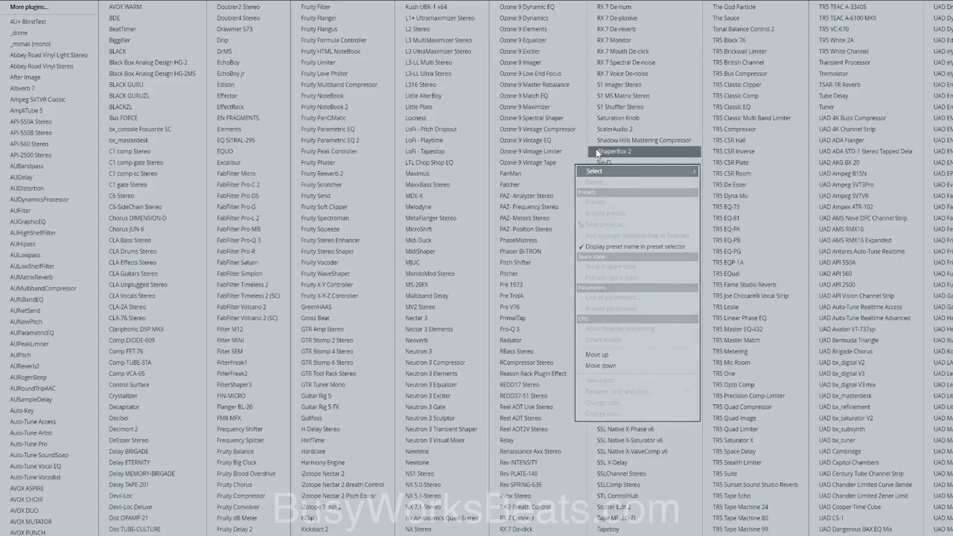
{"action": "scroll", "coordinate": [597, 152], "scroll_direction": "right", "scroll_amount": 3}
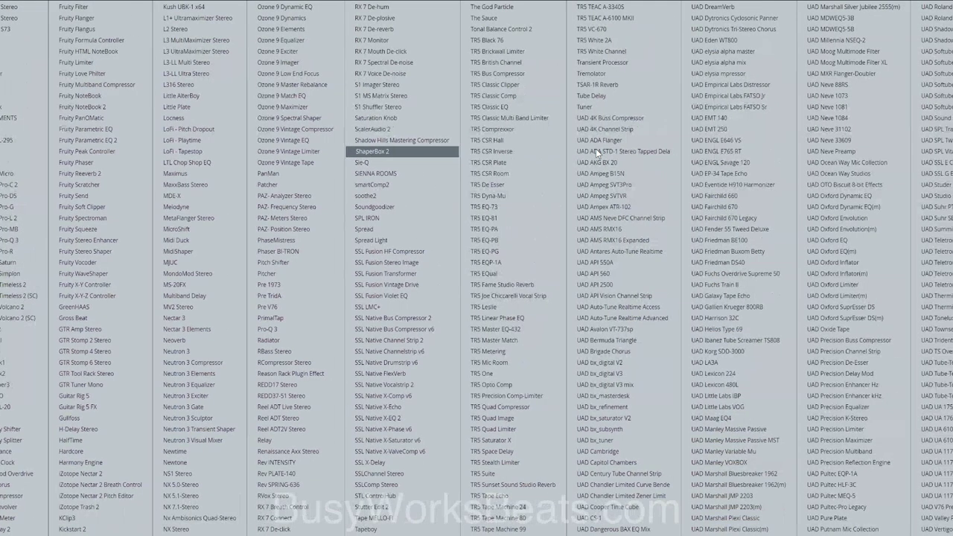
{"action": "left_click", "coordinate": [442, 174]}
{"action": "left_click", "coordinate": [165, 124]}
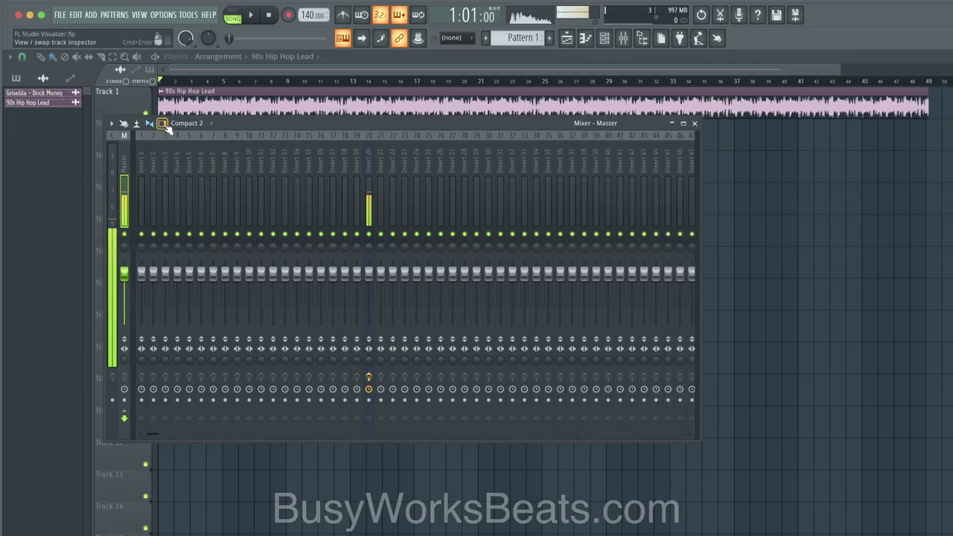
{"action": "left_click", "coordinate": [164, 124]}
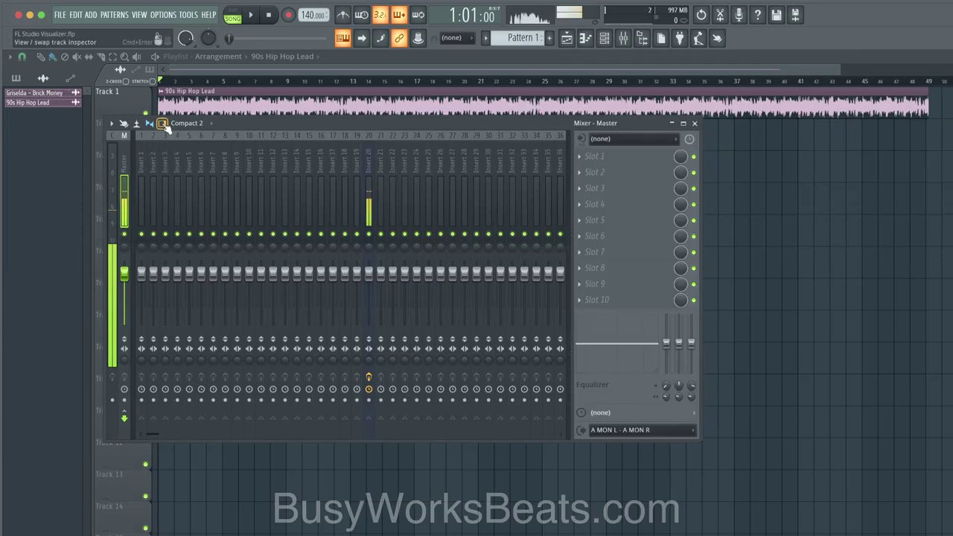
{"action": "left_click", "coordinate": [596, 163]}
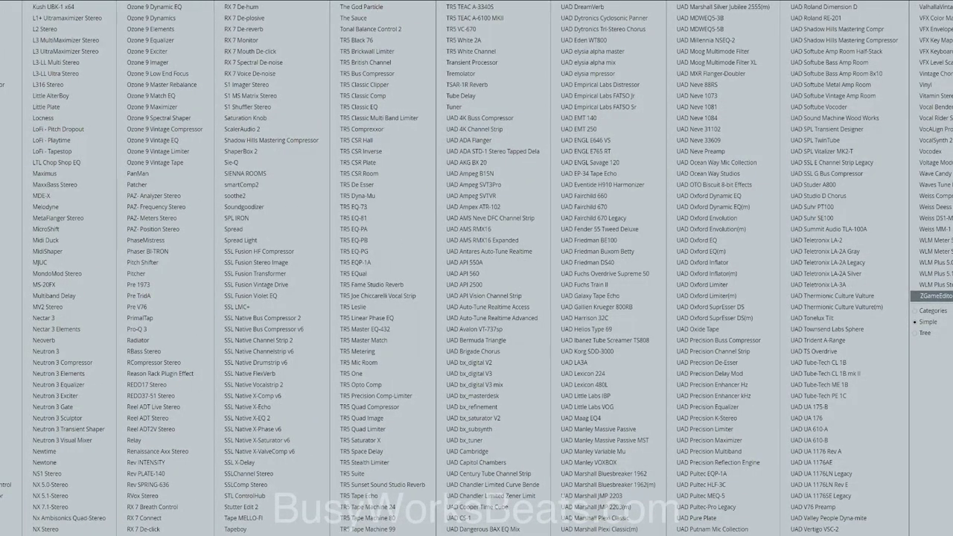
{"action": "left_click", "coordinate": [932, 296]}
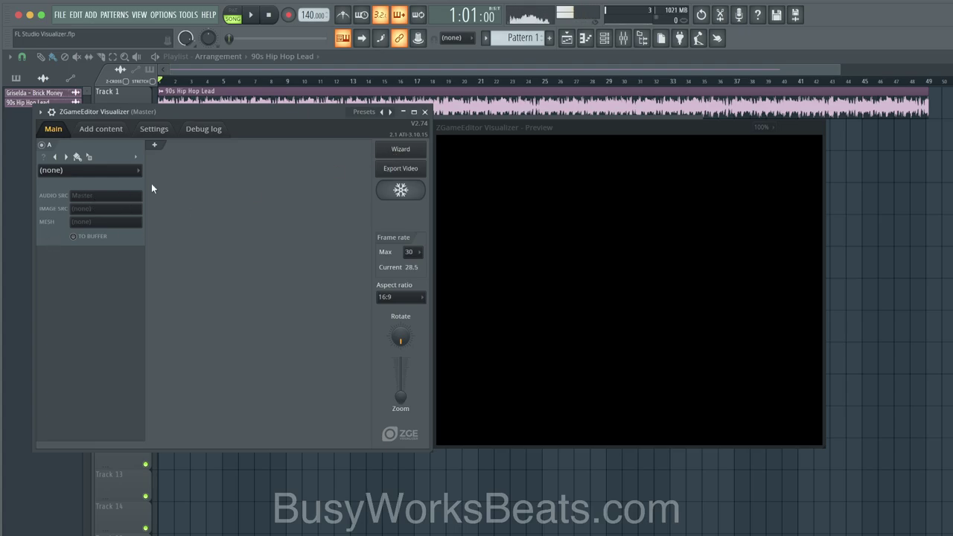
Open the visualizer's Video wizard and reposition its window
{"action": "left_click", "coordinate": [395, 149]}
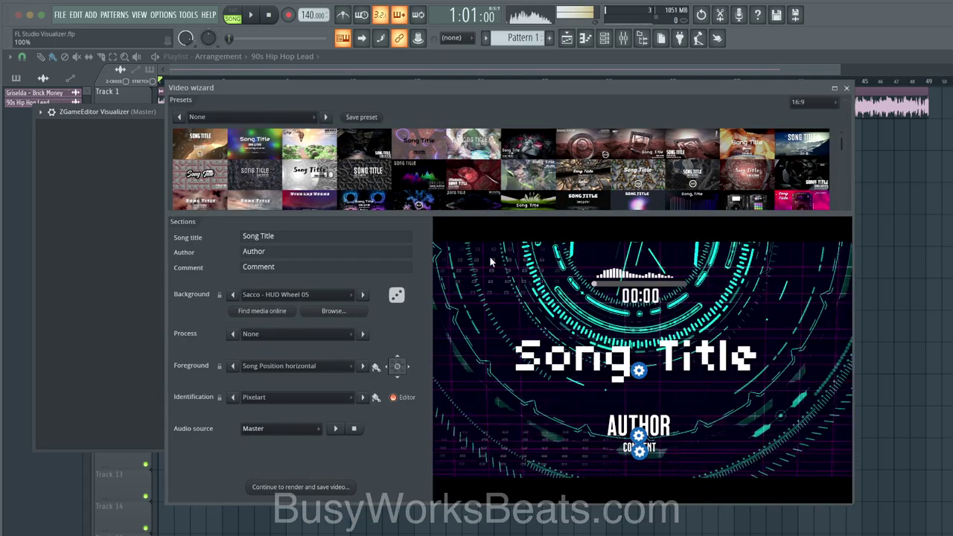
{"action": "left_click_drag", "start_coordinate": [408, 89], "coordinate": [321, 88]}
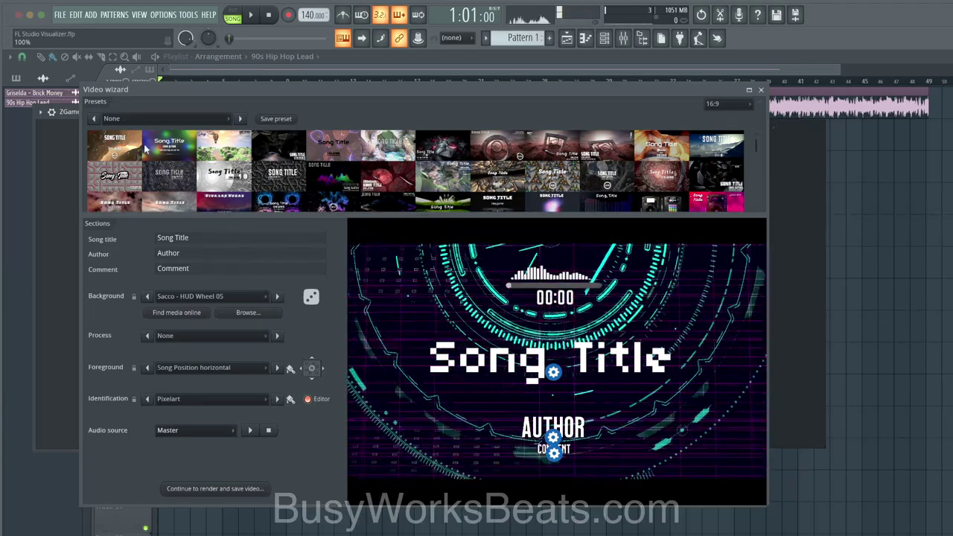
Preview the 3D Cellular Tiling, 70s Disco Cover, Abstract Balloon Flight, Abstract Corridor and Abstract Glassy Field presets
{"action": "left_click", "coordinate": [116, 146]}
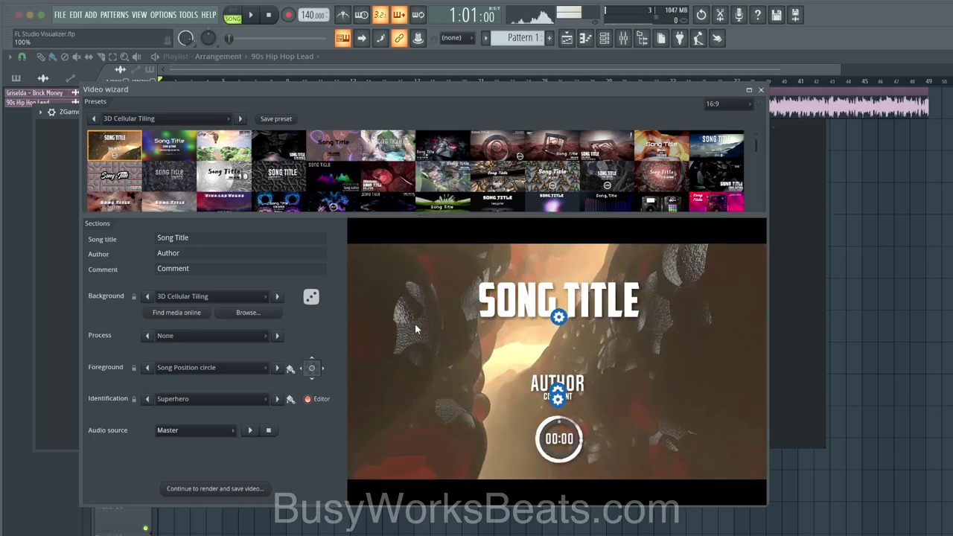
{"action": "left_click", "coordinate": [164, 141]}
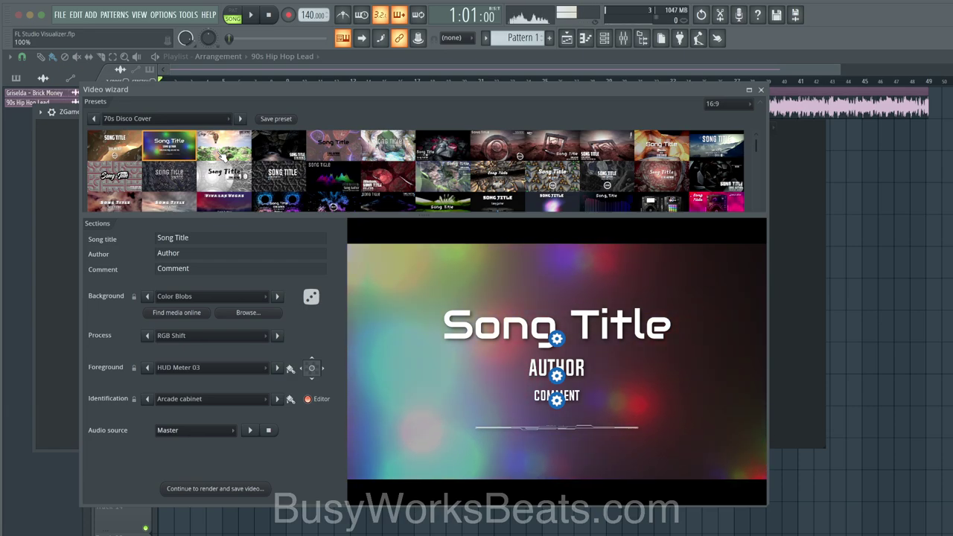
{"action": "left_click", "coordinate": [221, 153]}
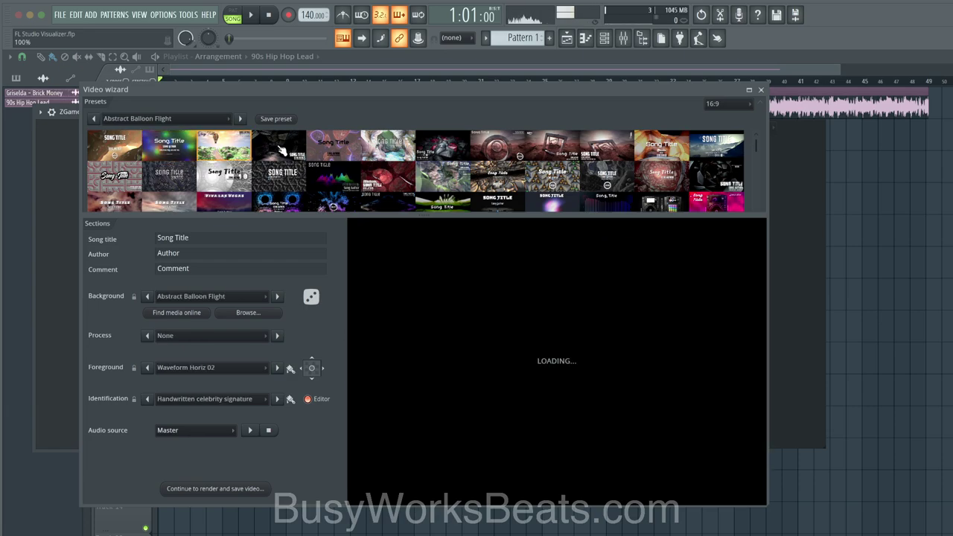
{"action": "left_click", "coordinate": [283, 152]}
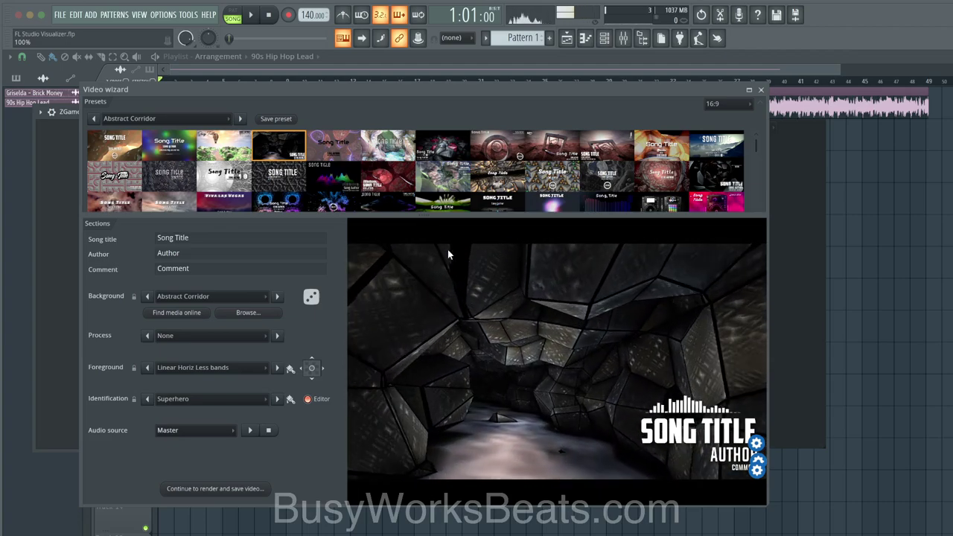
{"action": "left_click", "coordinate": [325, 152]}
Preview the Colove - The Phone XS, Colove - The Watch and Displacement - Lavender Field presets
{"action": "scroll", "coordinate": [426, 183], "scroll_direction": "down", "scroll_amount": 3}
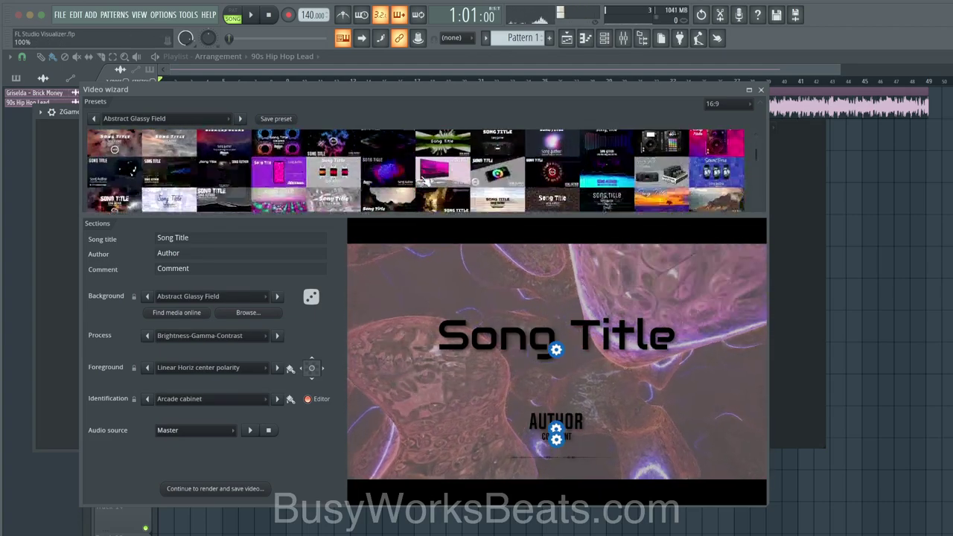
{"action": "scroll", "coordinate": [447, 171], "scroll_direction": "up", "scroll_amount": 3}
{"action": "left_click", "coordinate": [497, 149]}
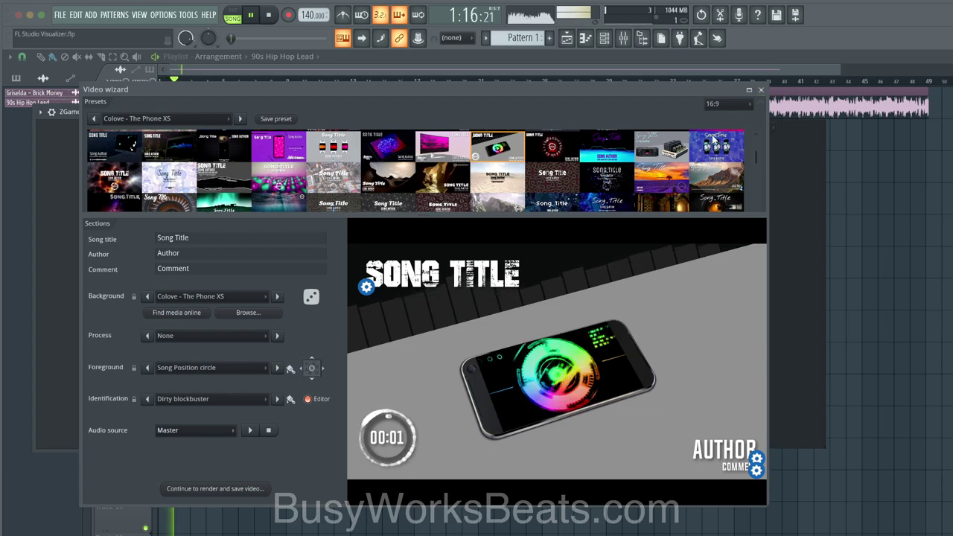
{"action": "left_click", "coordinate": [712, 152]}
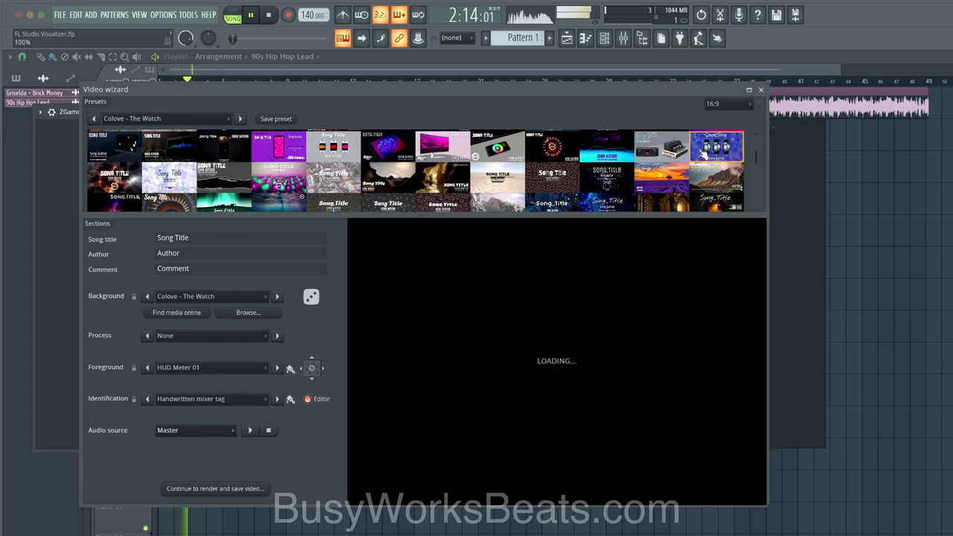
{"action": "scroll", "coordinate": [664, 187], "scroll_direction": "down", "scroll_amount": 1}
{"action": "left_click", "coordinate": [664, 195]}
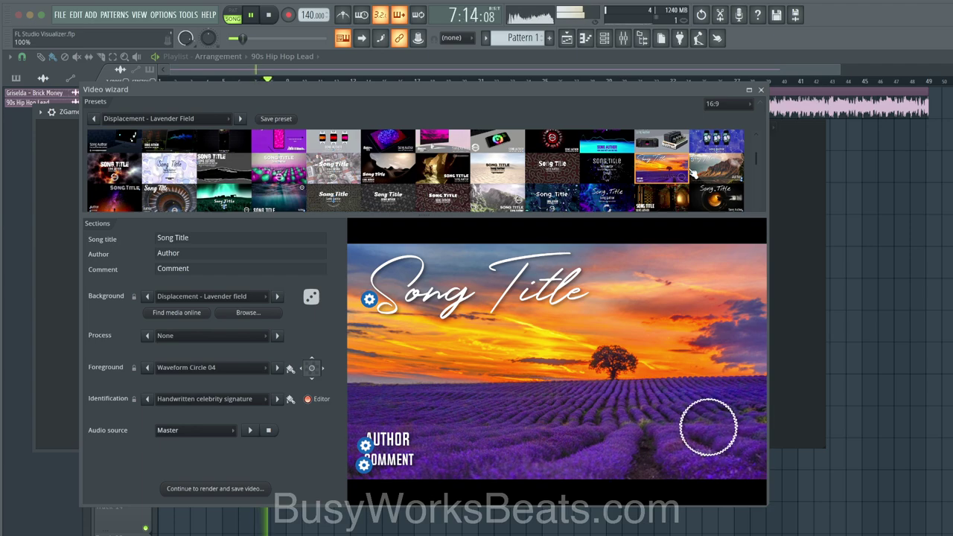
Preview the Guitars 1, Lattice Framework and OnOffSpikes presets against the playing song
{"action": "scroll", "coordinate": [492, 180], "scroll_direction": "down", "scroll_amount": 1}
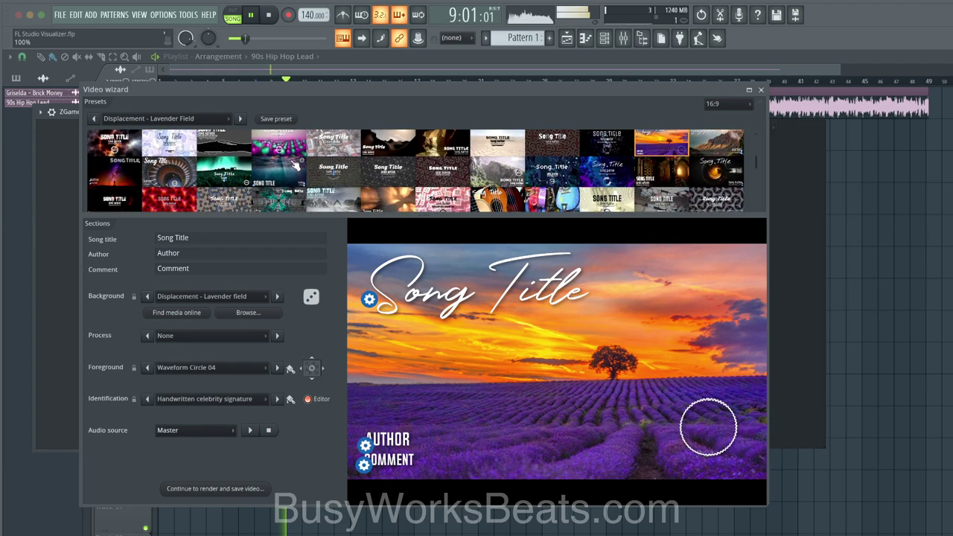
{"action": "scroll", "coordinate": [287, 166], "scroll_direction": "down", "scroll_amount": 1}
{"action": "scroll", "coordinate": [284, 173], "scroll_direction": "down", "scroll_amount": 1}
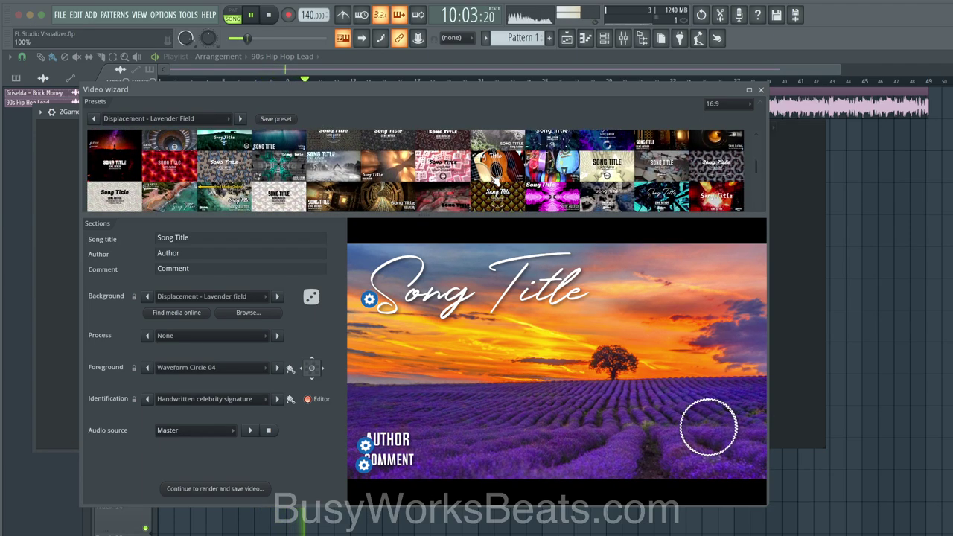
{"action": "left_click", "coordinate": [497, 168]}
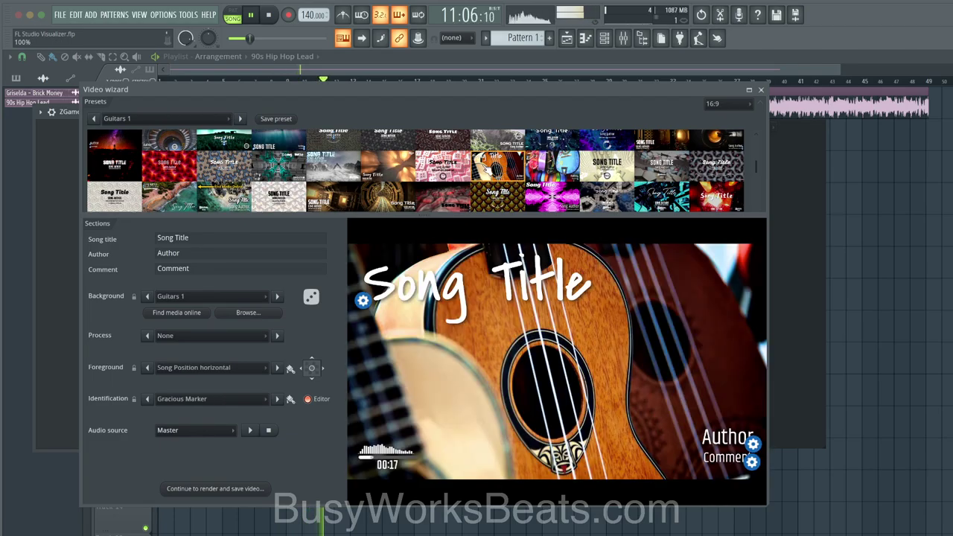
{"action": "scroll", "coordinate": [565, 165], "scroll_direction": "down", "scroll_amount": 1}
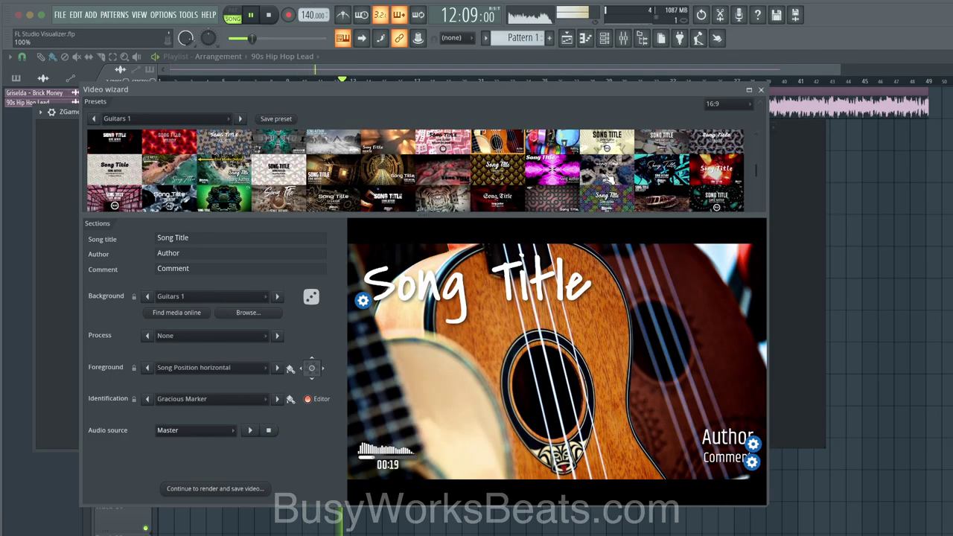
{"action": "left_click", "coordinate": [662, 169]}
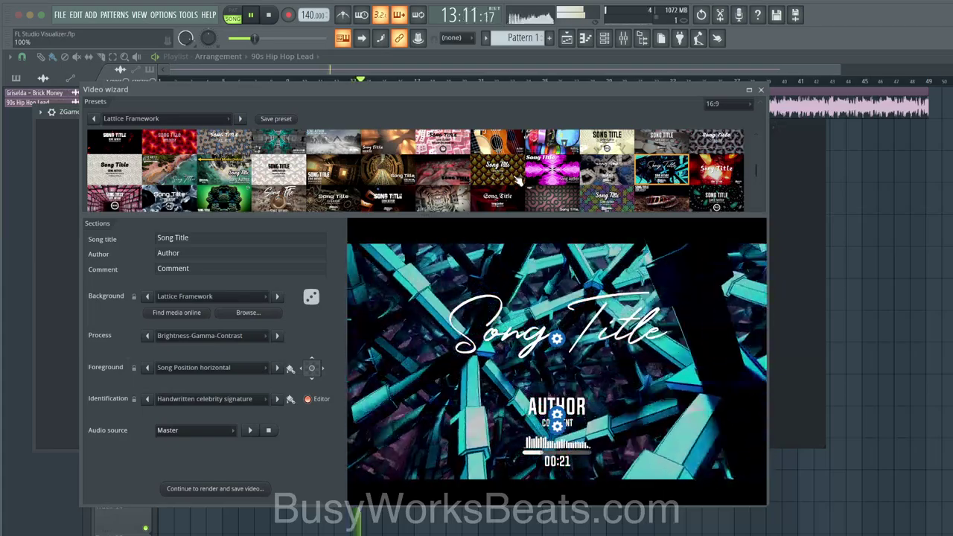
{"action": "scroll", "coordinate": [519, 179], "scroll_direction": "down", "scroll_amount": 2}
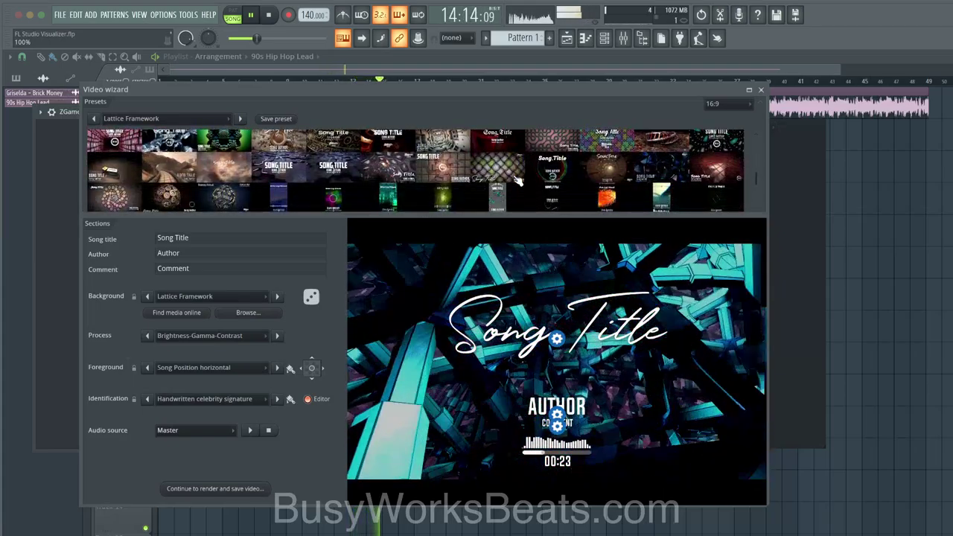
{"action": "left_click", "coordinate": [456, 173]}
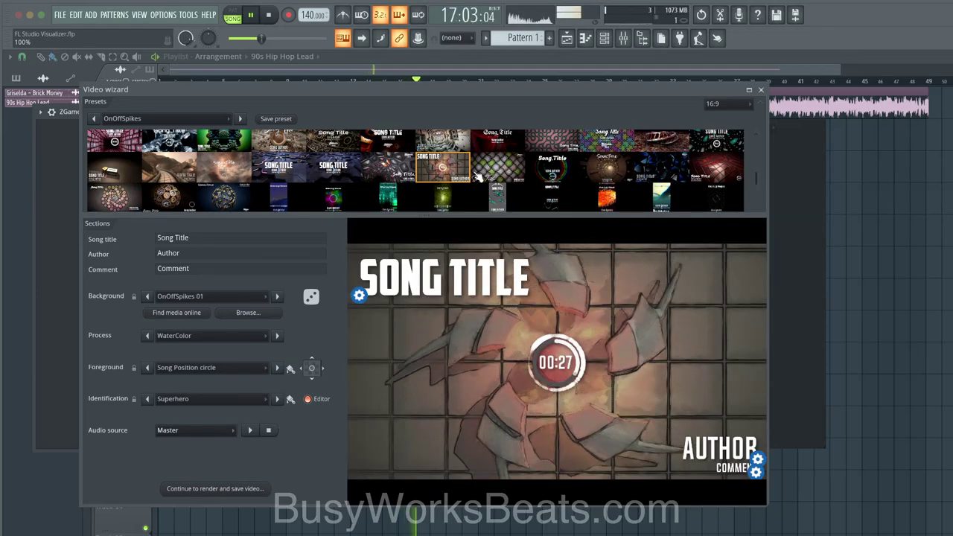
Preview the RGB shifted CrystalCube, Rhodium Reactive and Sacco - Car Race 01 presets
{"action": "scroll", "coordinate": [479, 176], "scroll_direction": "down", "scroll_amount": 3}
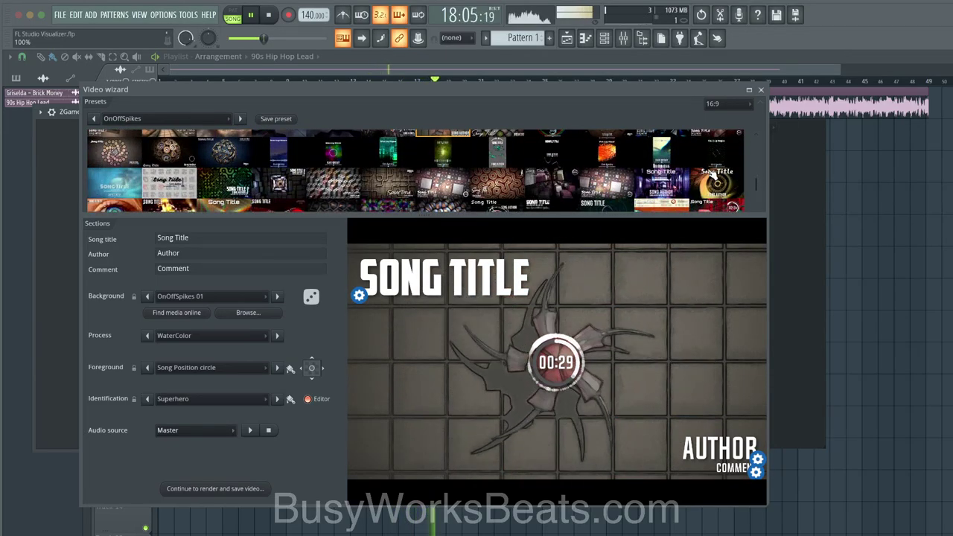
{"action": "scroll", "coordinate": [444, 176], "scroll_direction": "down", "scroll_amount": 3}
{"action": "left_click", "coordinate": [217, 179]}
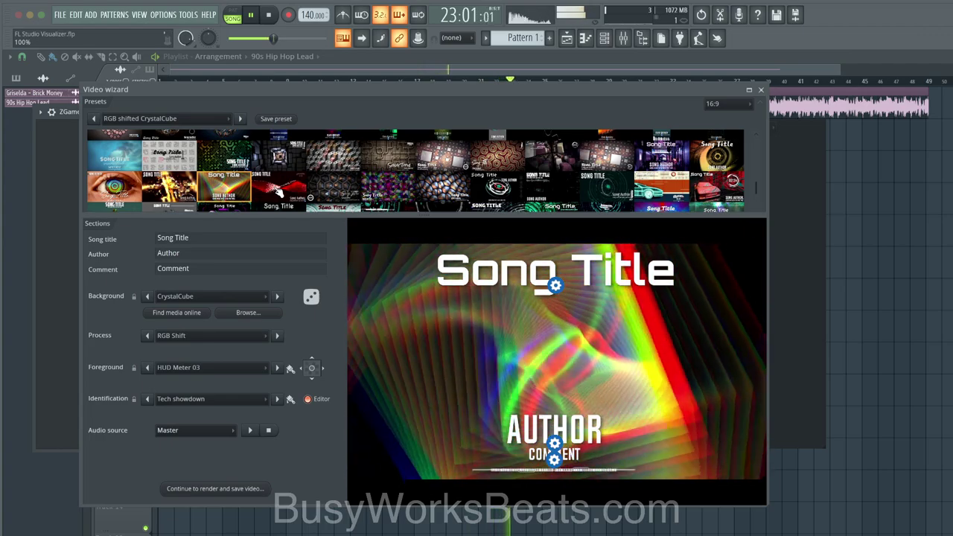
{"action": "left_click", "coordinate": [278, 191]}
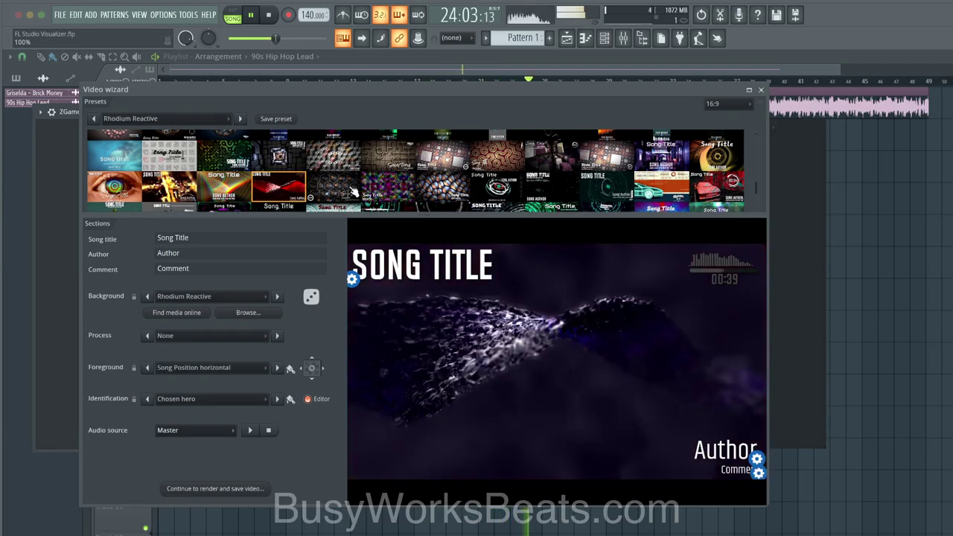
{"action": "scroll", "coordinate": [353, 192], "scroll_direction": "down", "scroll_amount": 1}
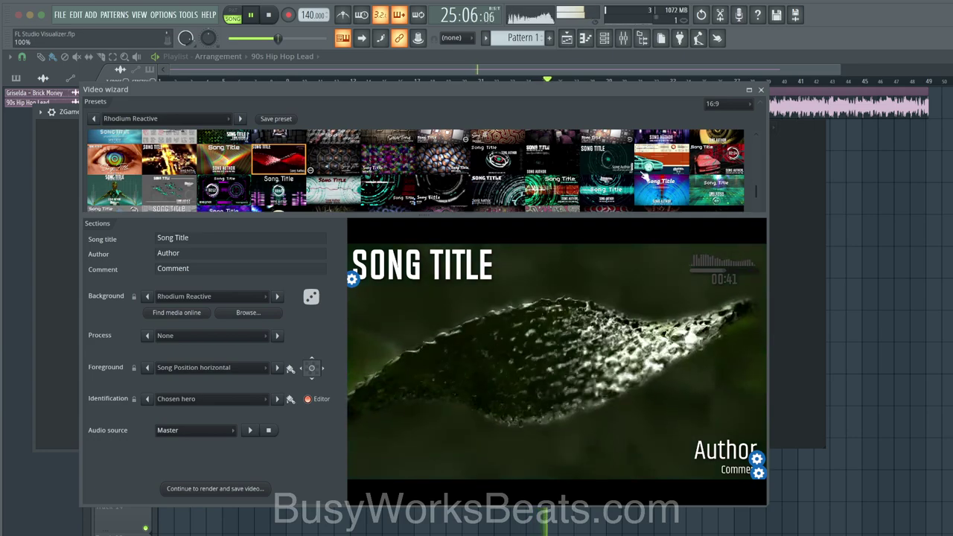
{"action": "left_click", "coordinate": [648, 160]}
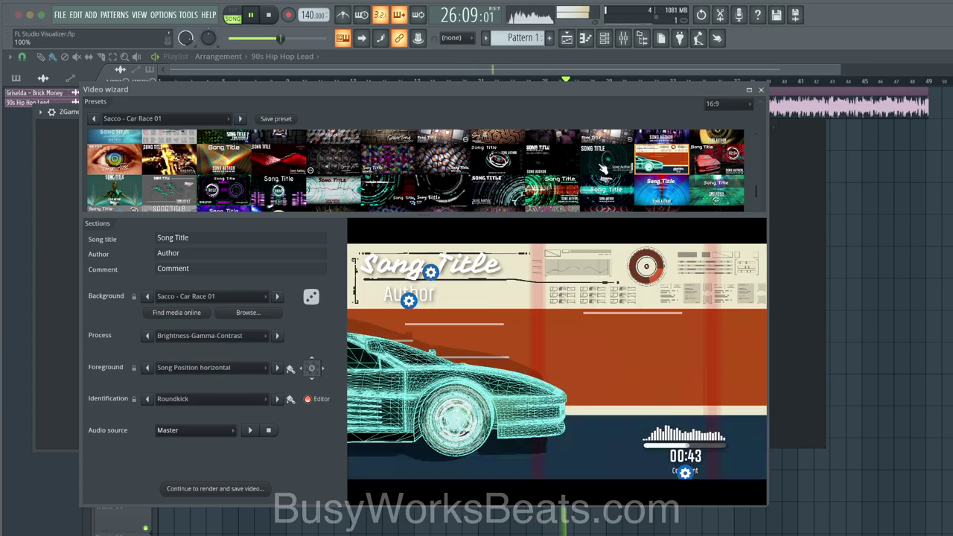
Preview the vertical 9:16 presets Portrait - Rhodium and Portrait - Cloud Ten
{"action": "scroll", "coordinate": [603, 167], "scroll_direction": "up", "scroll_amount": 1}
{"action": "scroll", "coordinate": [416, 172], "scroll_direction": "up", "scroll_amount": 5}
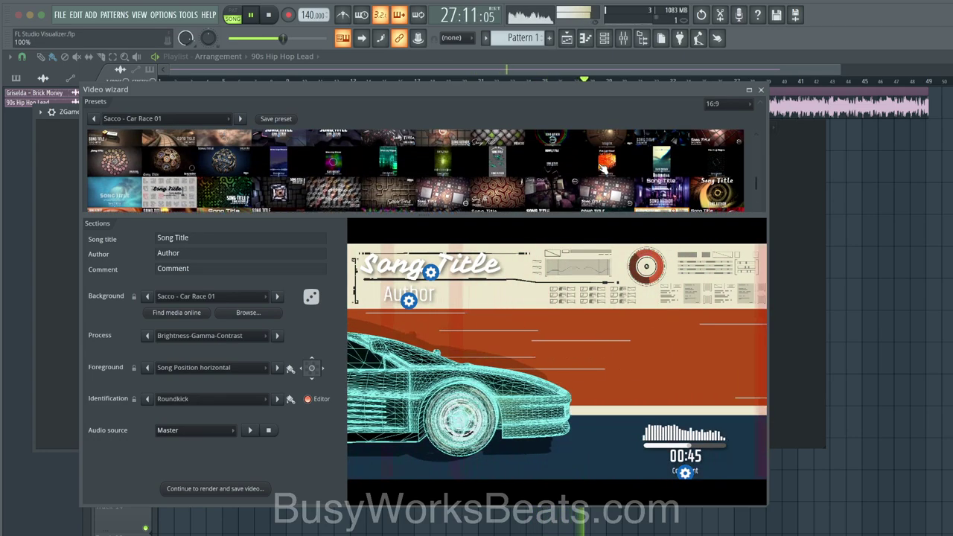
{"action": "scroll", "coordinate": [416, 171], "scroll_direction": "down", "scroll_amount": 2}
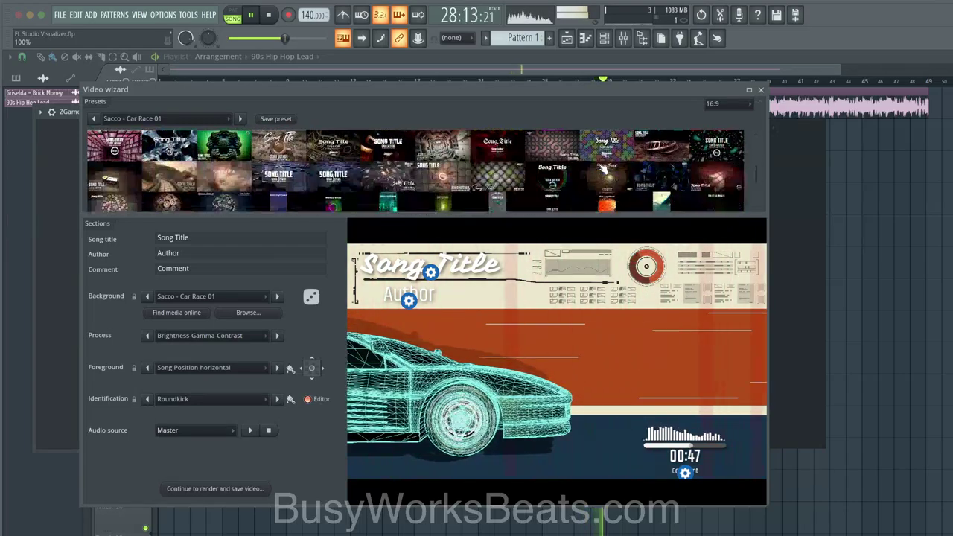
{"action": "left_click", "coordinate": [607, 202]}
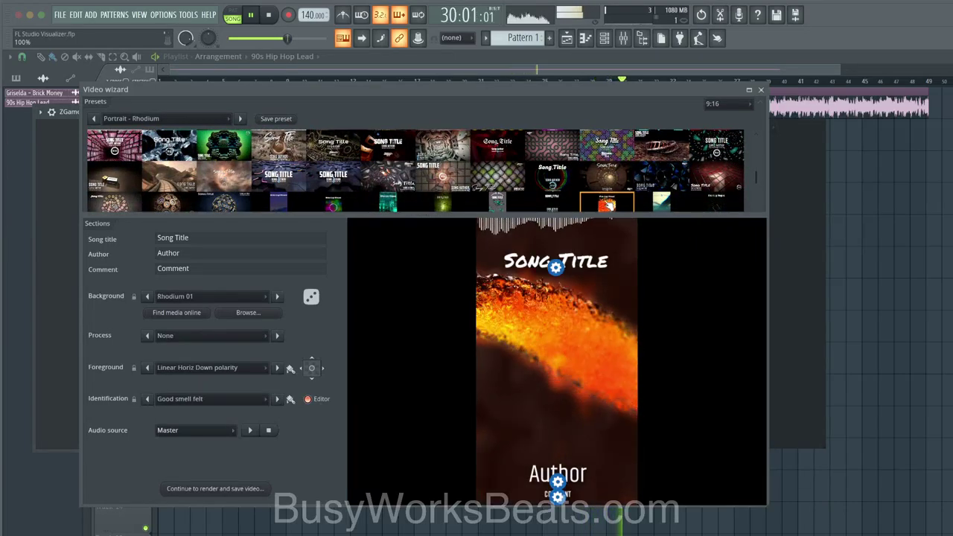
{"action": "scroll", "coordinate": [574, 192], "scroll_direction": "down", "scroll_amount": 1}
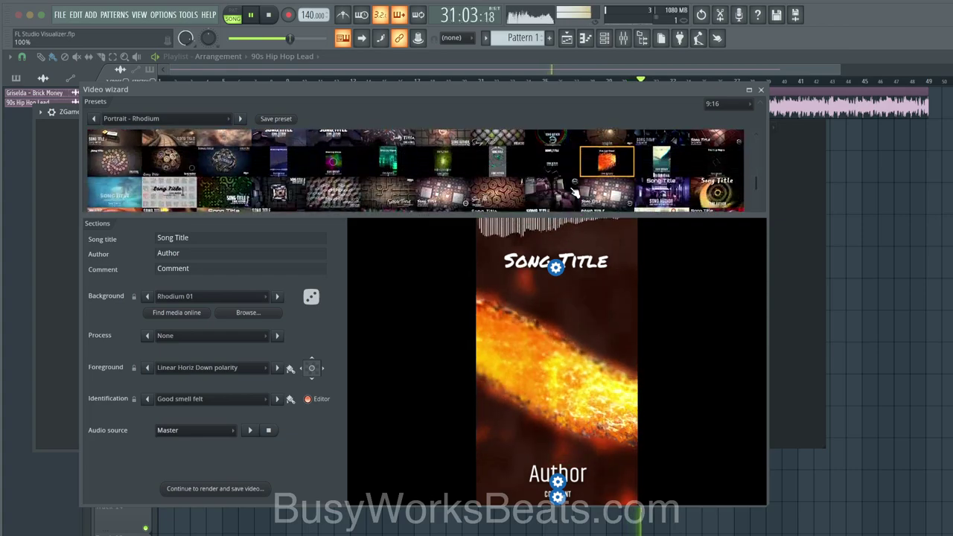
{"action": "left_click", "coordinate": [301, 170]}
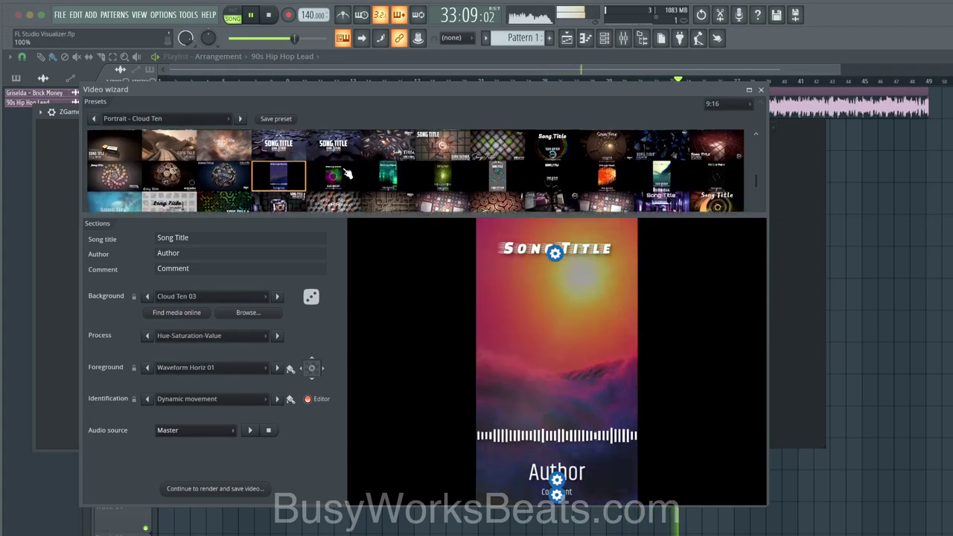
{"action": "scroll", "coordinate": [346, 173], "scroll_direction": "down", "scroll_amount": 1}
{"action": "scroll", "coordinate": [347, 173], "scroll_direction": "down", "scroll_amount": 6}
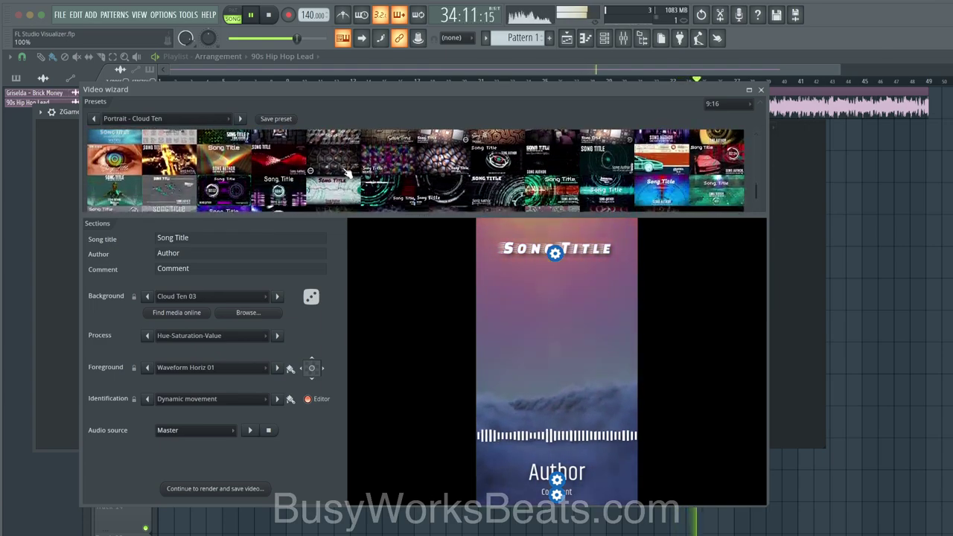
Apply the Youlean - Background 01 preset and set the song title to 90's Theme
{"action": "left_click", "coordinate": [560, 198]}
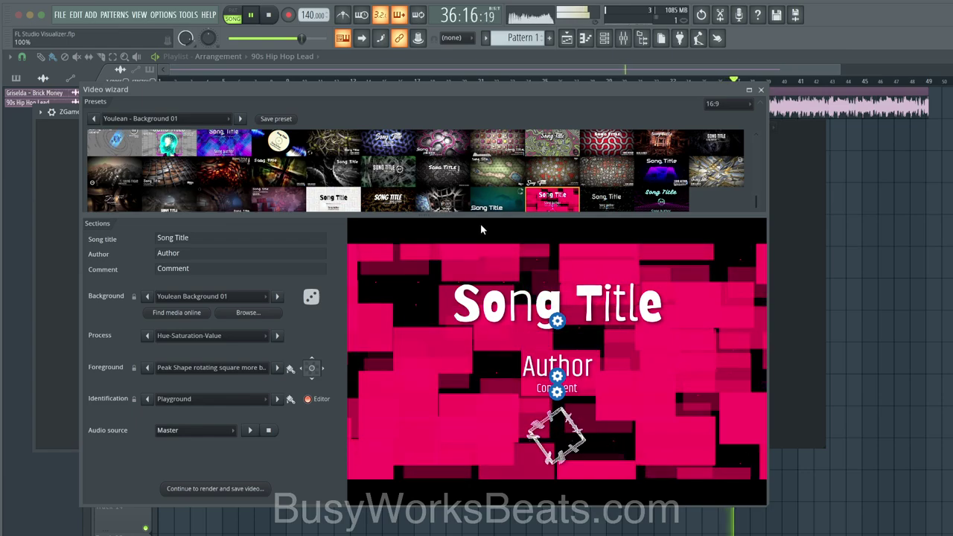
{"action": "double_click", "coordinate": [183, 236]}
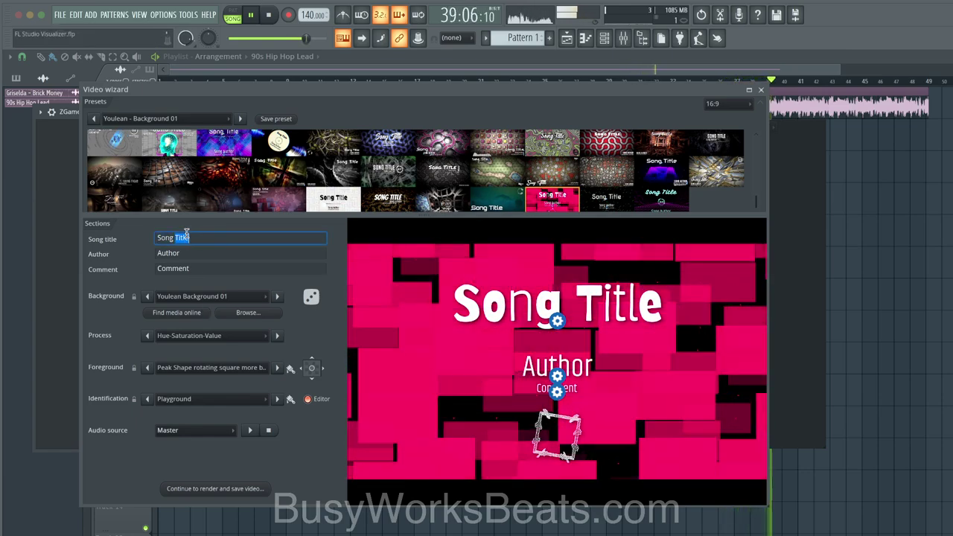
{"action": "left_click", "coordinate": [187, 234]}
{"action": "double_click", "coordinate": [187, 233]}
{"action": "left_click", "coordinate": [197, 235]}
{"action": "left_click_drag", "start_coordinate": [195, 236], "coordinate": [139, 232]}
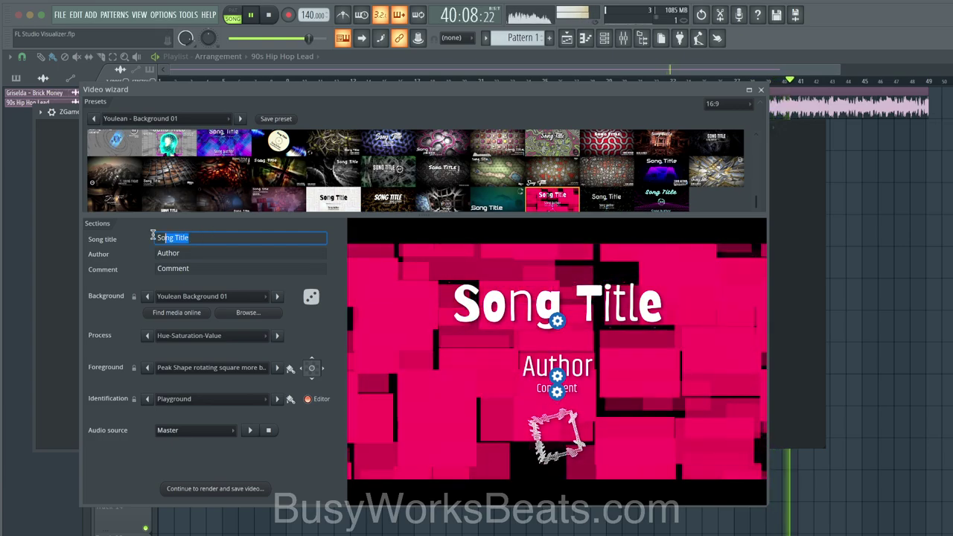
{"action": "type", "text": "90's Theme"}
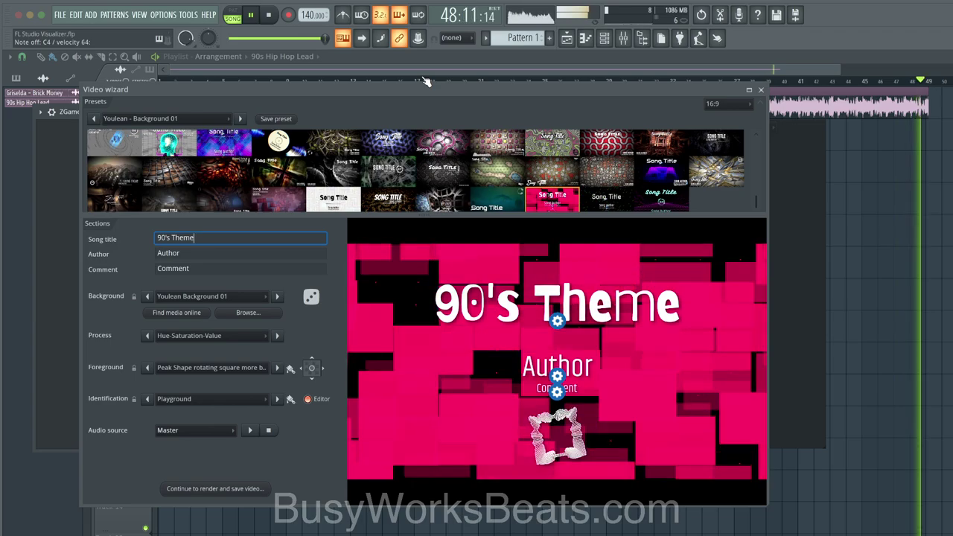
{"action": "key", "text": "F6"}
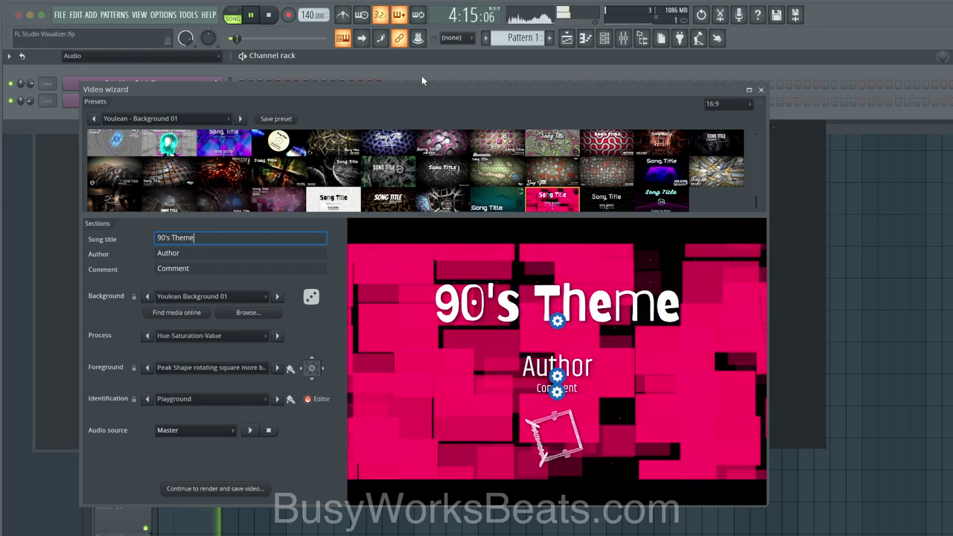
Set the author to Busy Works Beats and the comment to FREE DOWNLOAD
{"action": "left_click", "coordinate": [196, 255]}
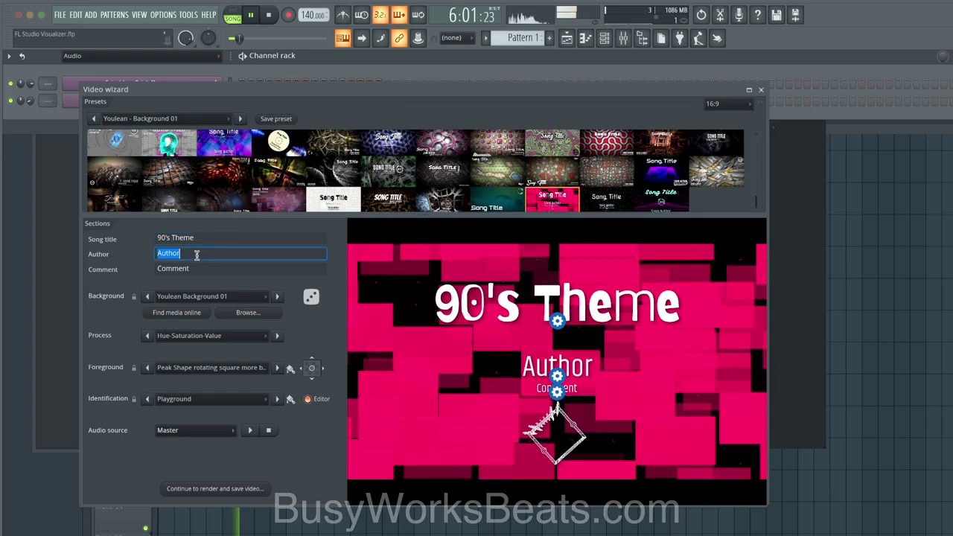
{"action": "type", "text": "Busy Works Beats"}
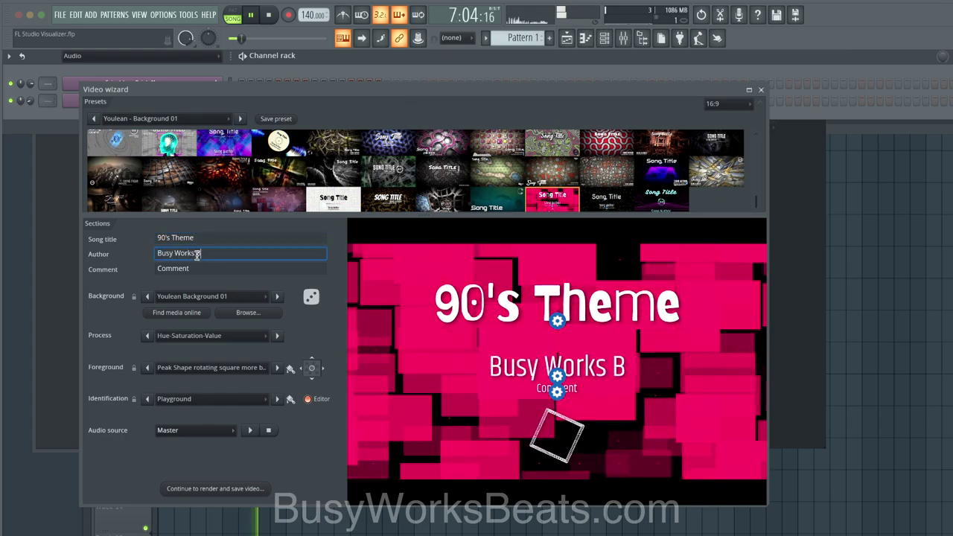
{"action": "left_click", "coordinate": [186, 269]}
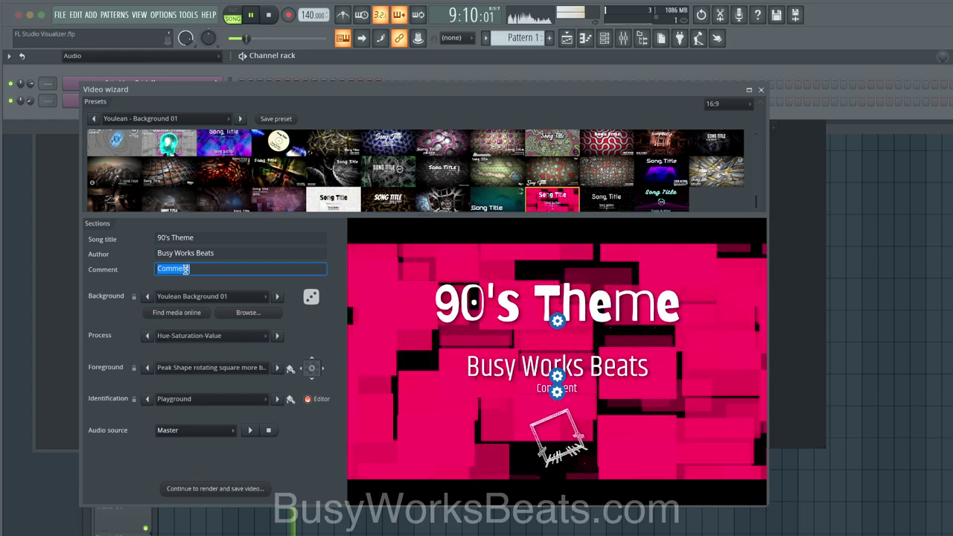
{"action": "type", "text": "FREE DOWNLOAD"}
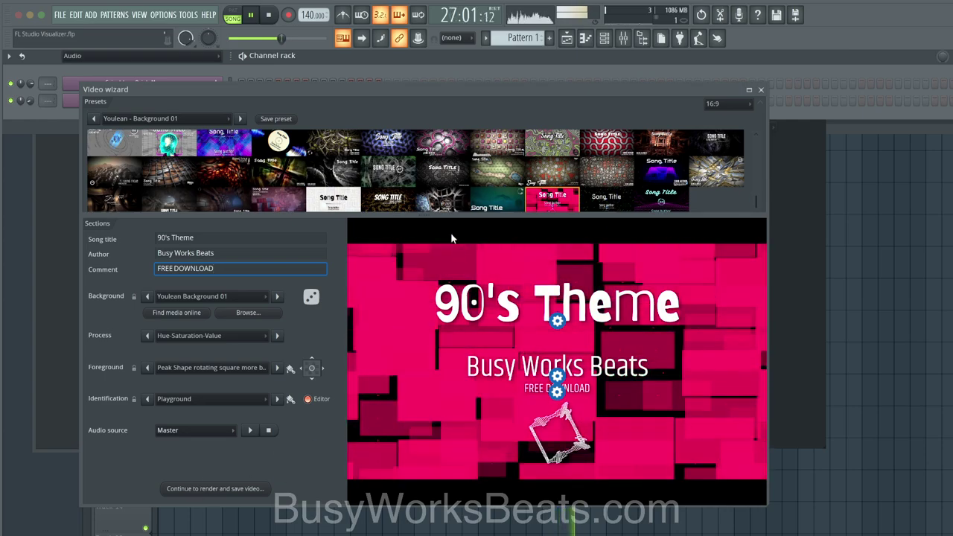
Close the Video wizard and look through the effect layers that make up the visualizer
{"action": "scroll", "coordinate": [485, 203], "scroll_direction": "up", "scroll_amount": 3}
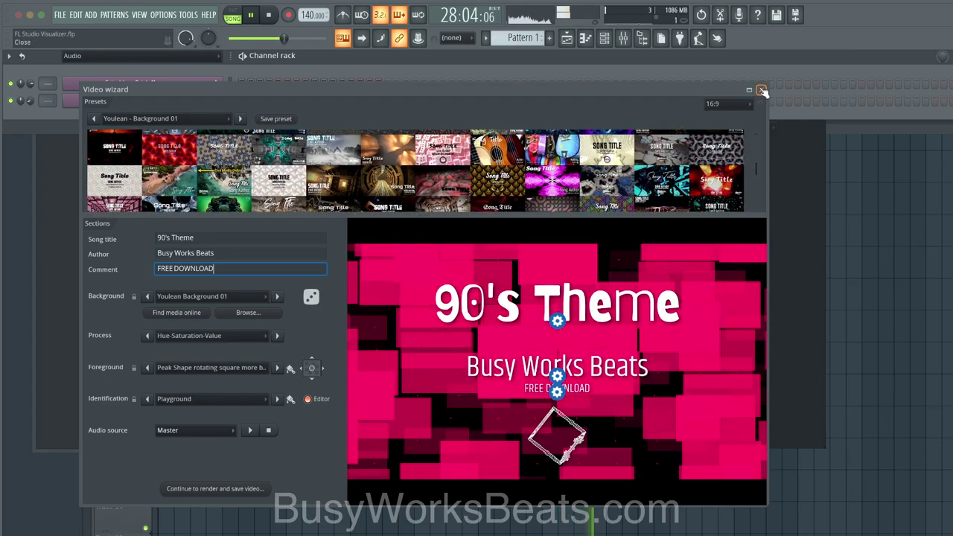
{"action": "left_click", "coordinate": [762, 90]}
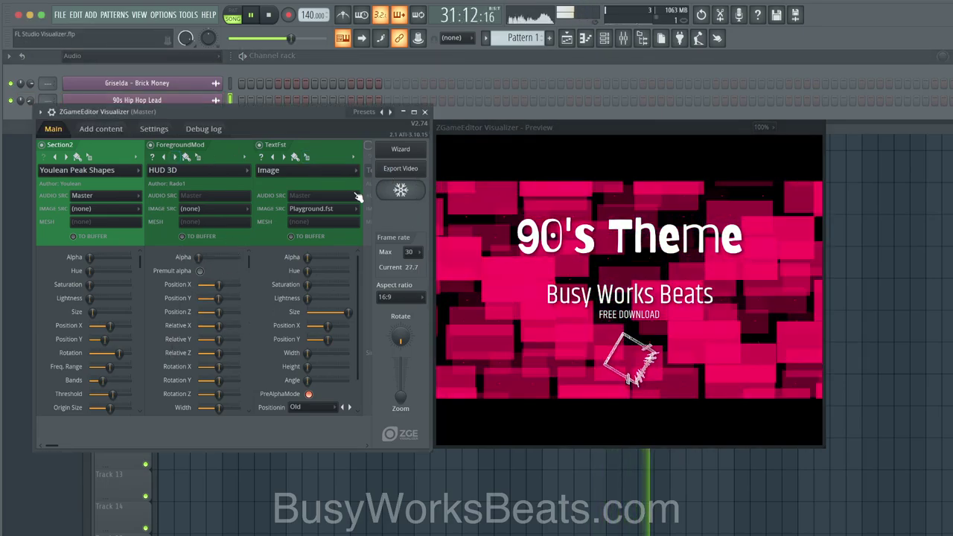
{"action": "scroll", "coordinate": [322, 191], "scroll_direction": "right", "scroll_amount": 1}
{"action": "scroll", "coordinate": [322, 191], "scroll_direction": "right", "scroll_amount": 10}
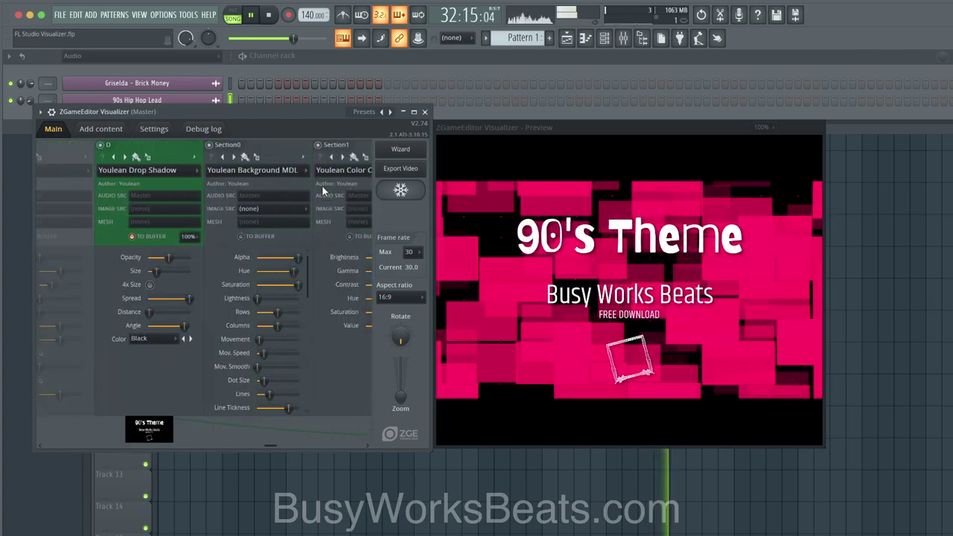
{"action": "scroll", "coordinate": [265, 184], "scroll_direction": "left", "scroll_amount": 10}
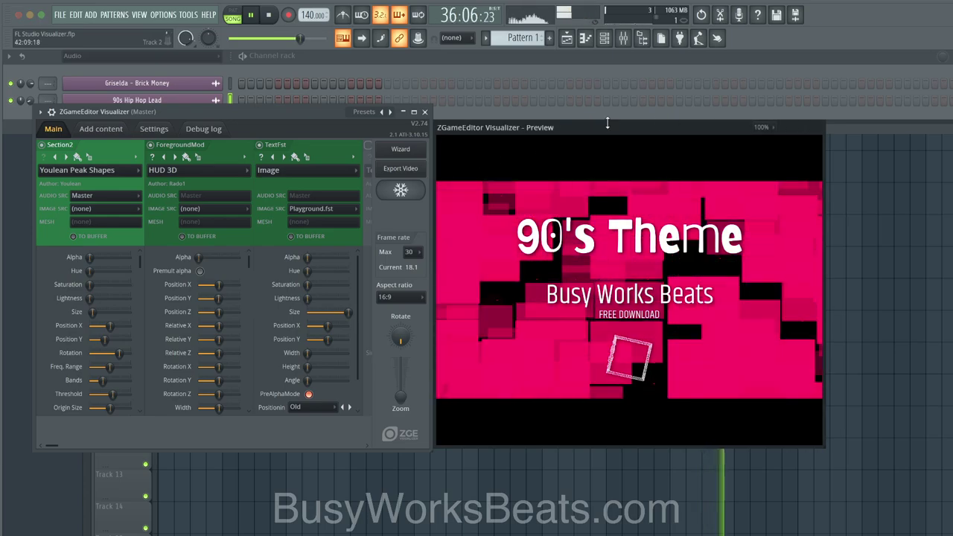
Close the visualizer and mixer windows and bring the playlist with the 90s Hip Hop Lead clip to the front
{"action": "left_click_drag", "start_coordinate": [601, 127], "coordinate": [693, 129]}
{"action": "left_click", "coordinate": [426, 113]}
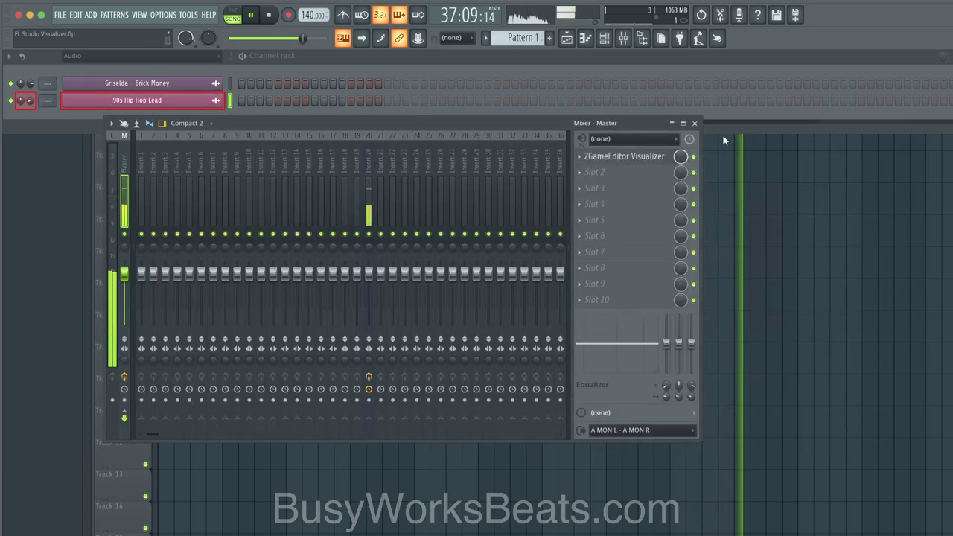
{"action": "left_click", "coordinate": [695, 121]}
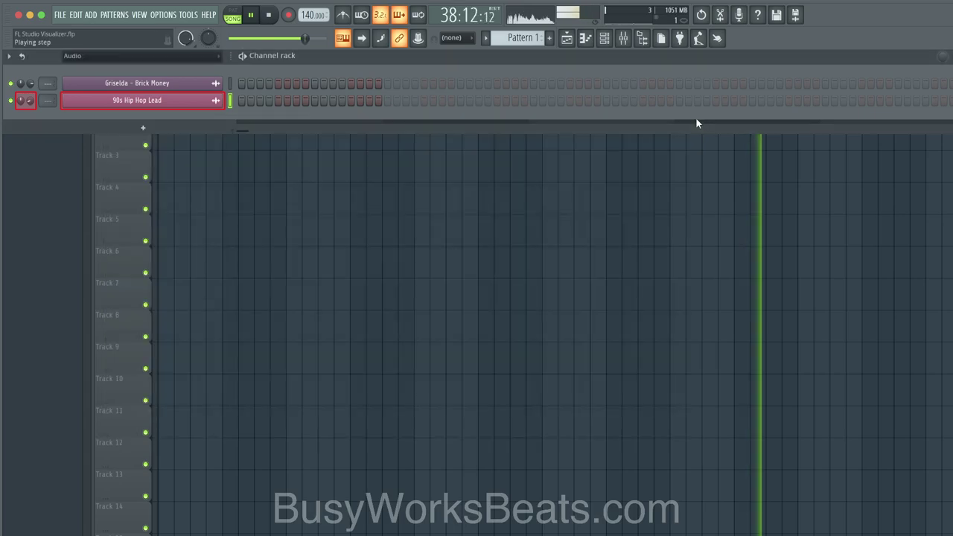
{"action": "left_click", "coordinate": [682, 200]}
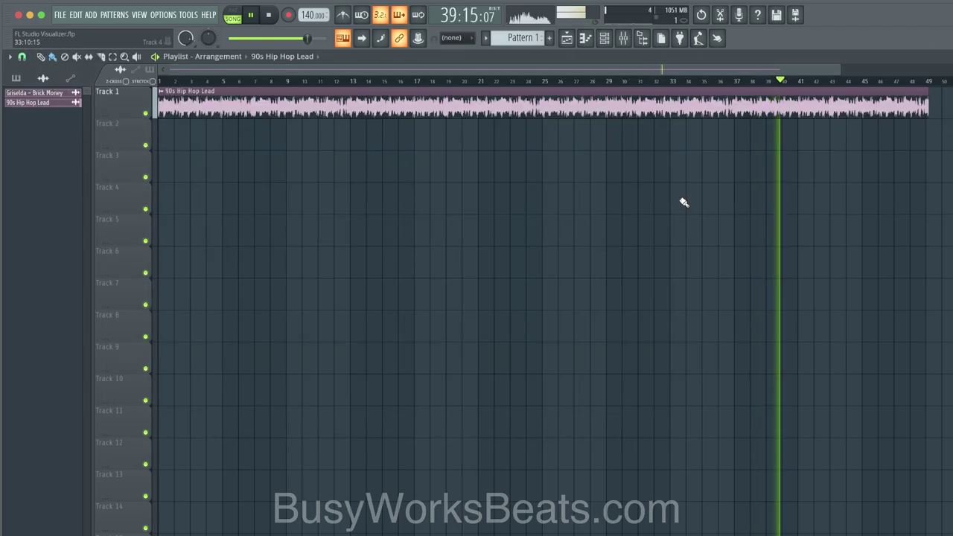